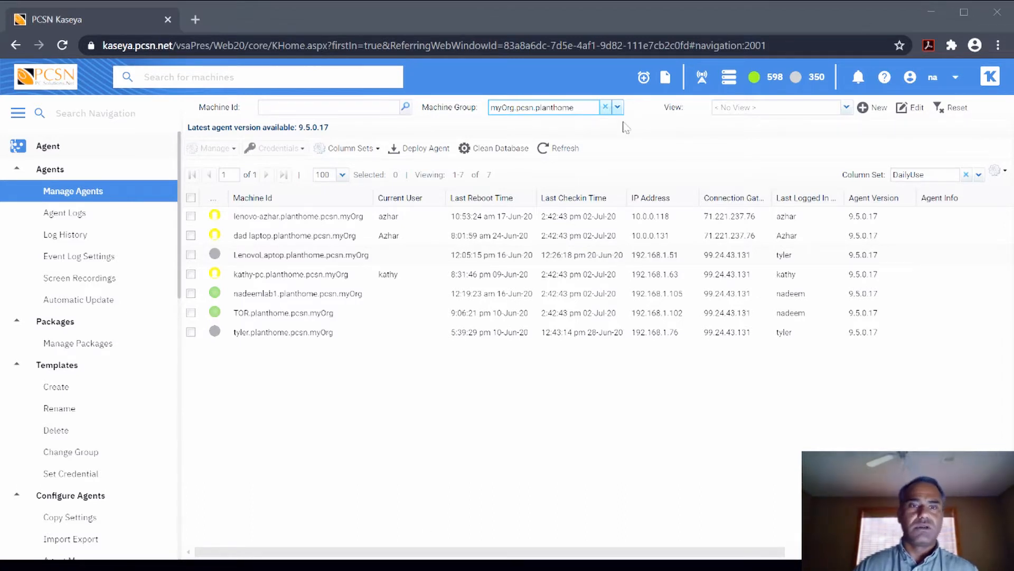
Step: Examine the Agent module's navigation entries and the list of available modules beside the planthome agents
left_click(282, 563)
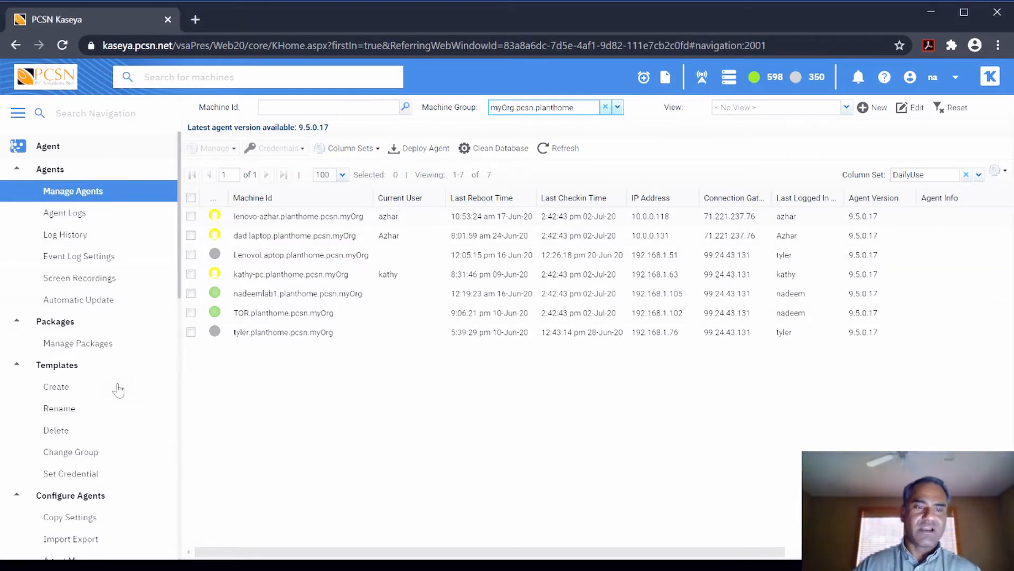
scroll(103, 414, "down", 6)
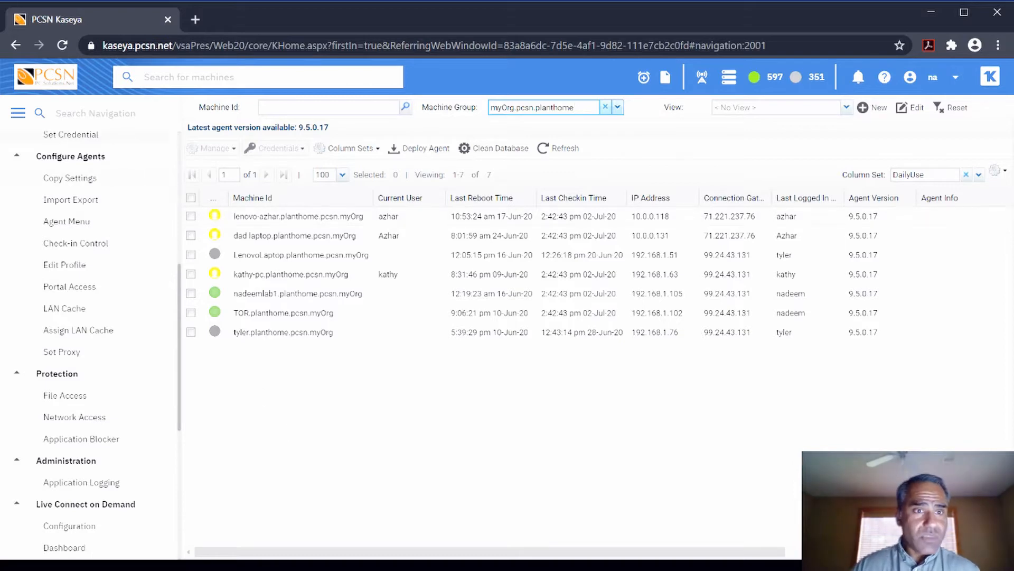
scroll(122, 247, "up", 4)
left_click(18, 114)
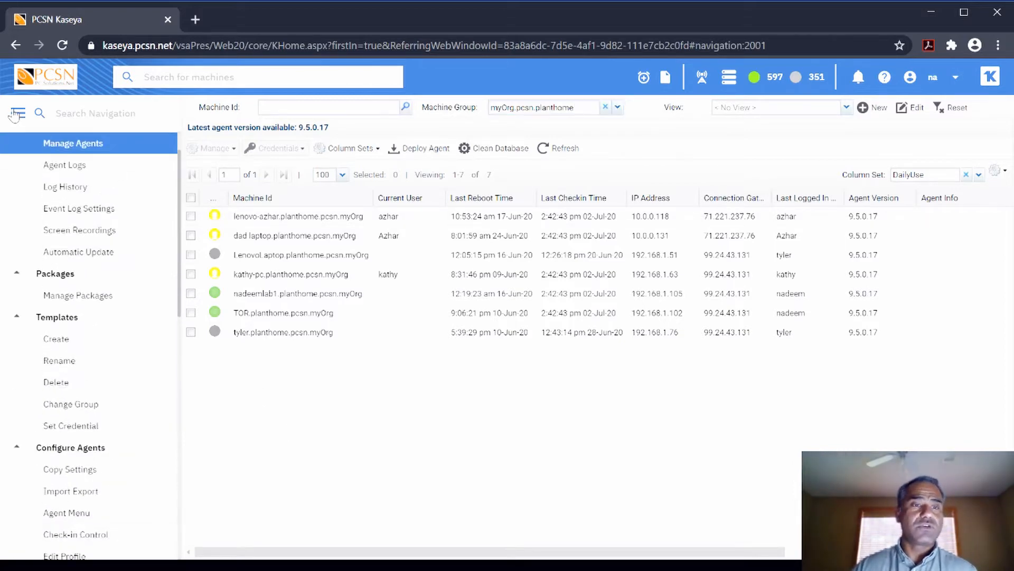
left_click(18, 113)
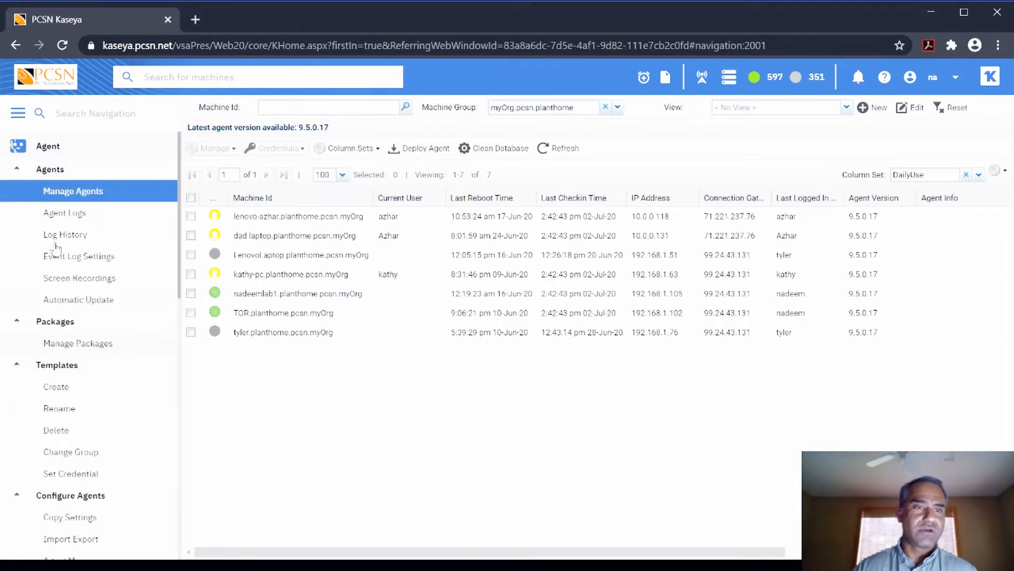
left_click(48, 145)
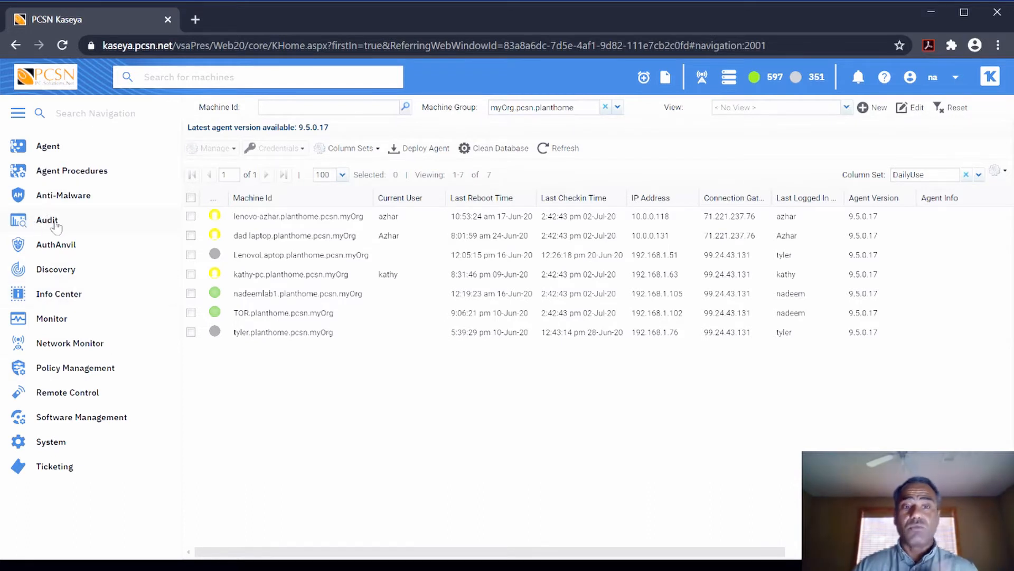
left_click(52, 152)
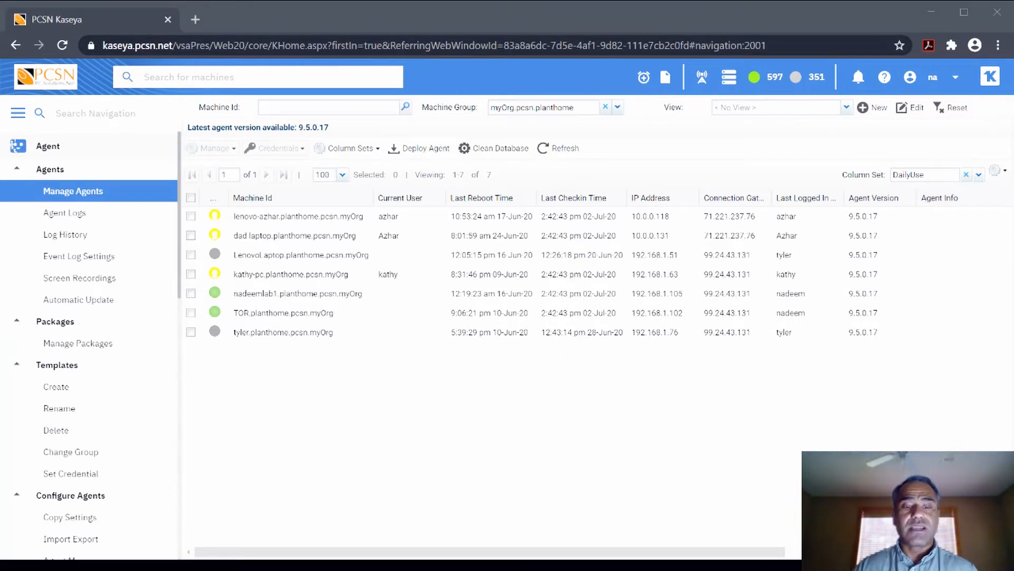
left_click(294, 422)
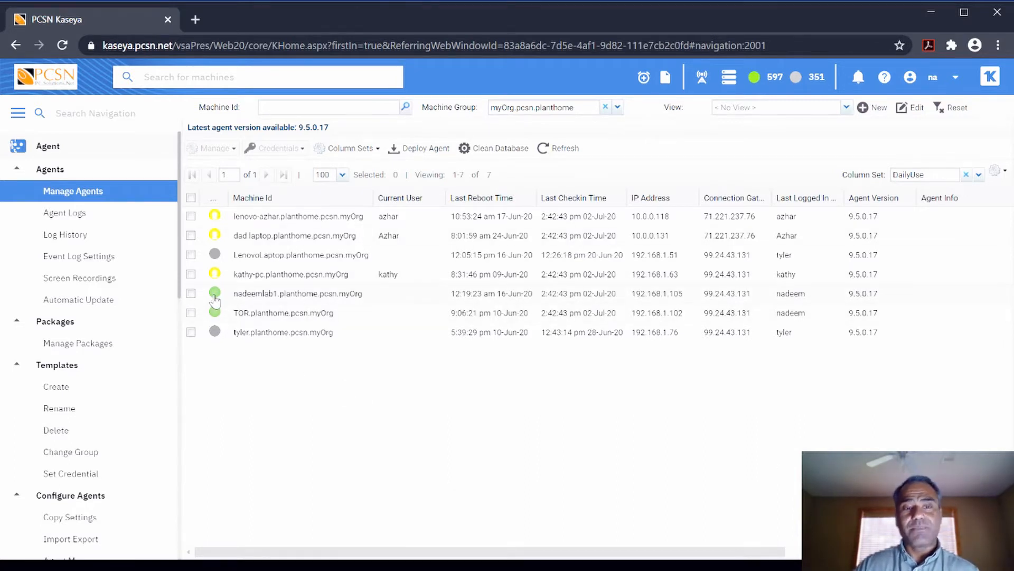
Step: Start a Live Connect session with the nadeemlab1 machine from its agent quick view and allow Kaseya Live Connect to open
mouse_move(214, 296)
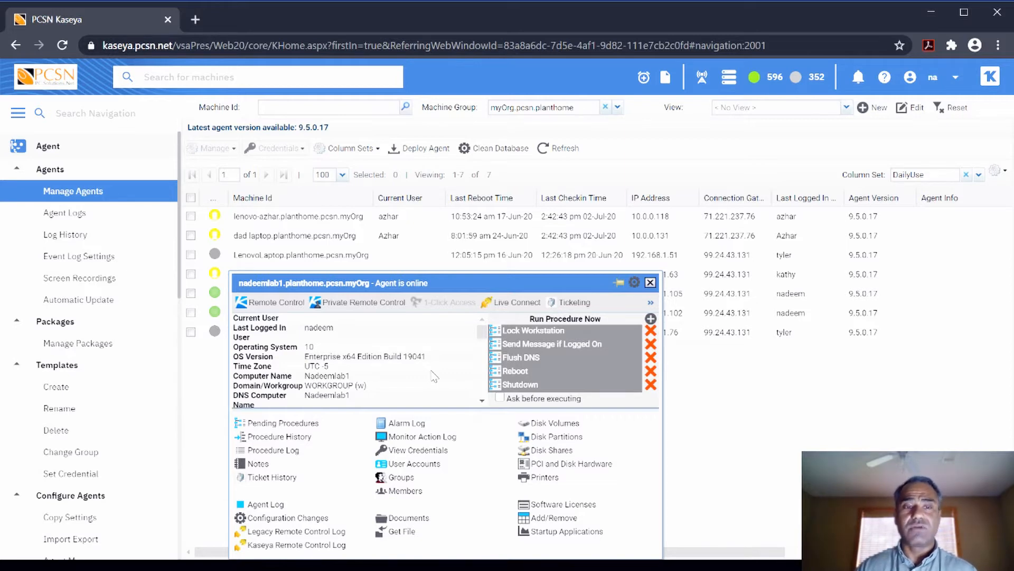
left_click(214, 296)
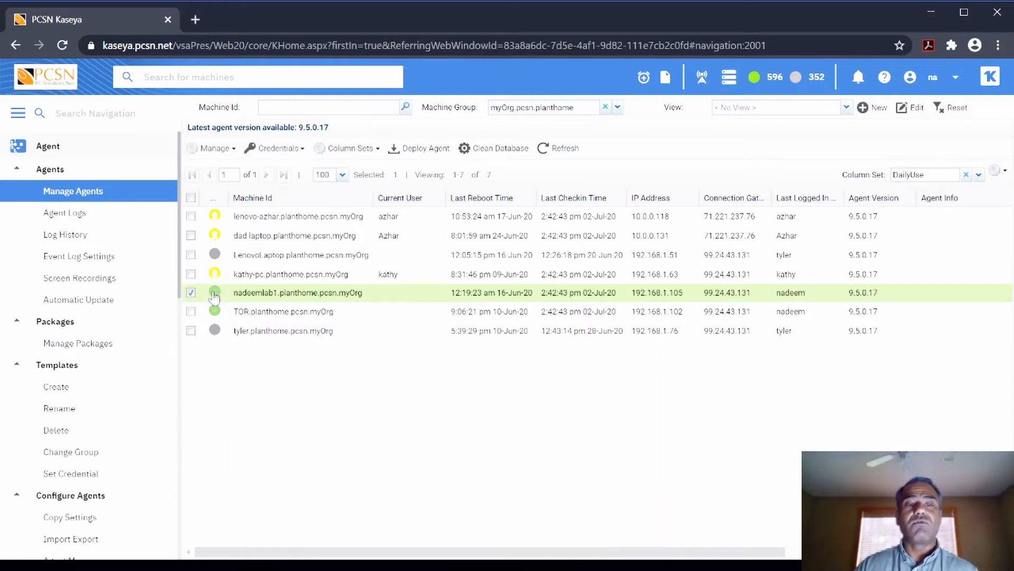
left_click(544, 144)
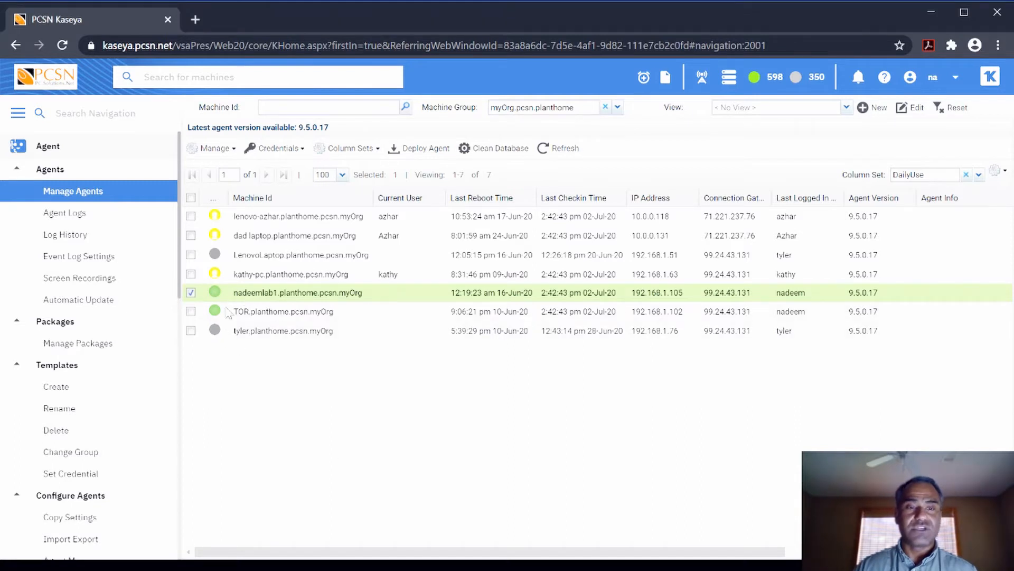
mouse_move(217, 301)
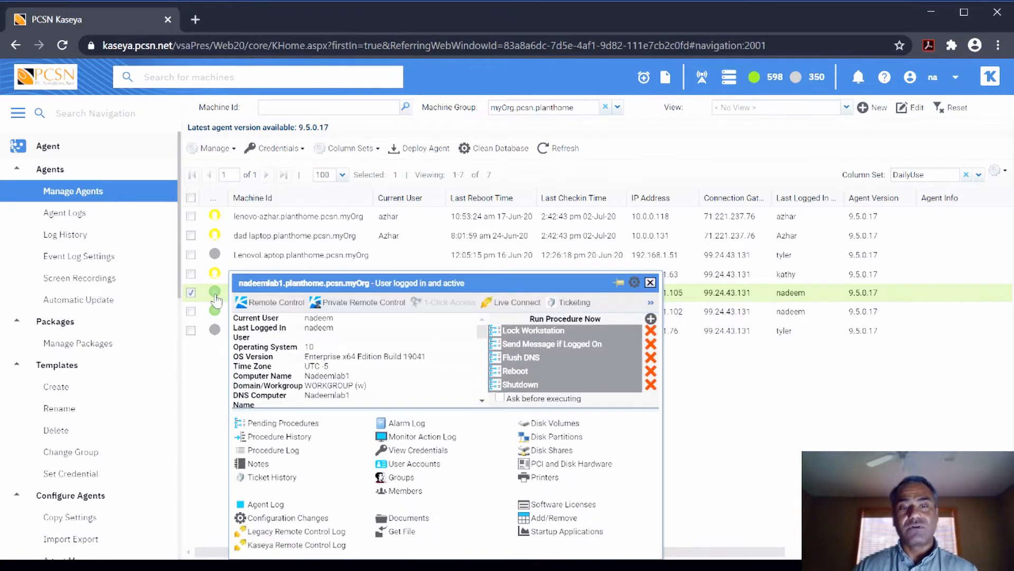
left_click(512, 305)
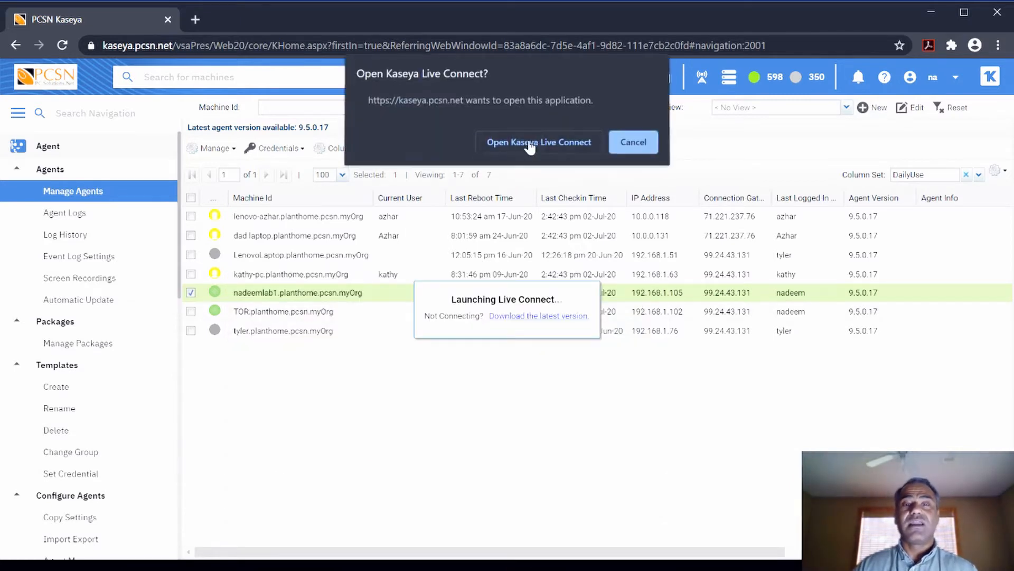
left_click(534, 142)
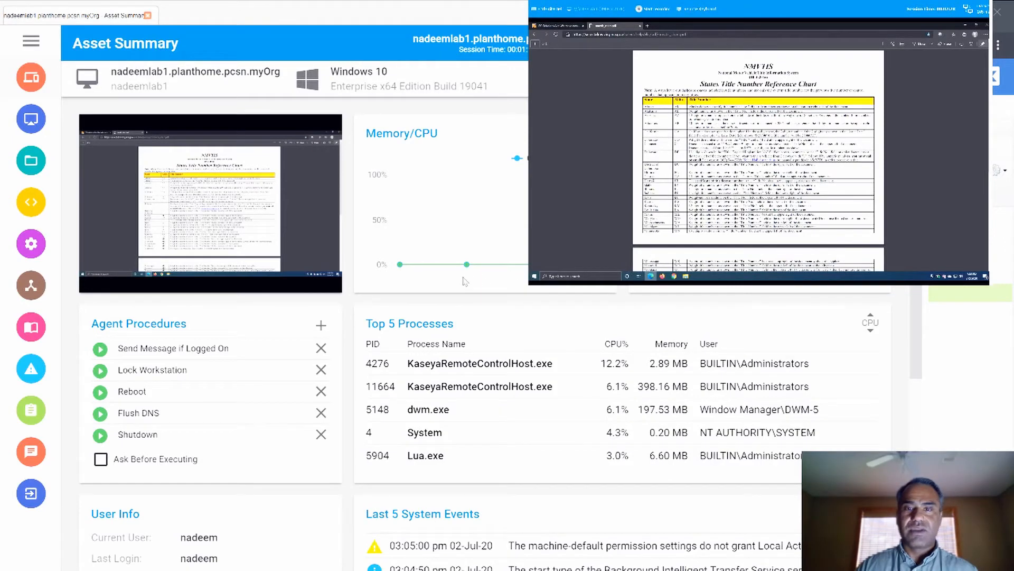
Step: Resize and arrange the Asset Summary and remote control windows so both can be seen, and show the remote browser's first tab
mouse_move(461, 274)
left_mouse_down()
mouse_move(306, 349)
mouse_move(575, 254)
mouse_move(468, 290)
left_mouse_up()
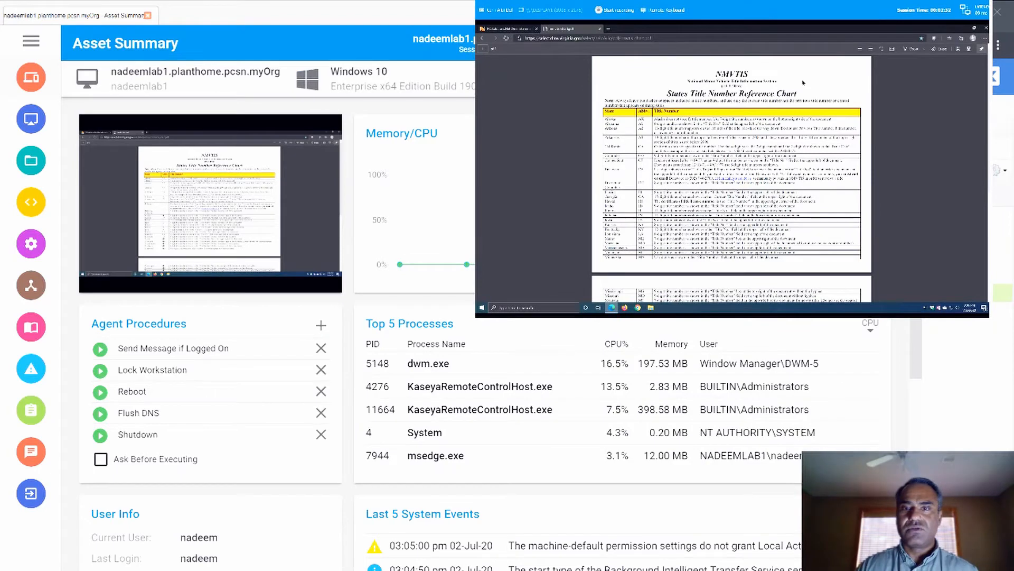
left_click_drag(803, 10, 818, 32)
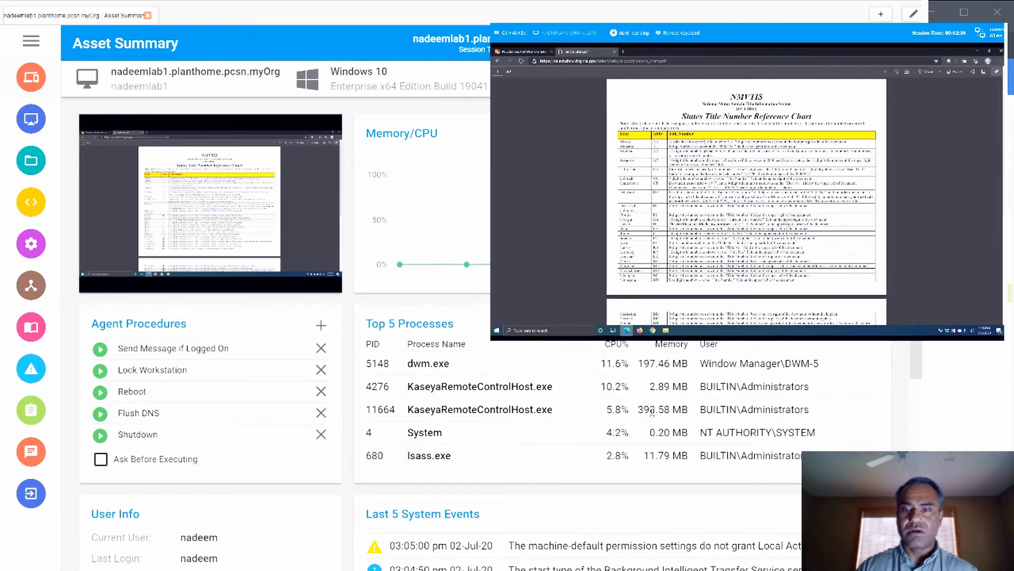
left_click_drag(645, 410, 463, 323)
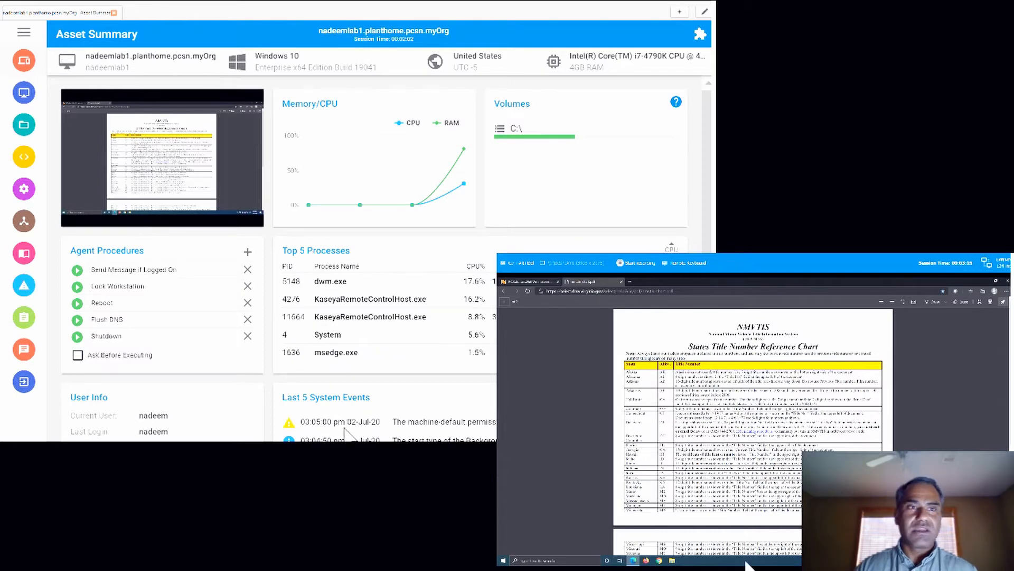
left_click(531, 281)
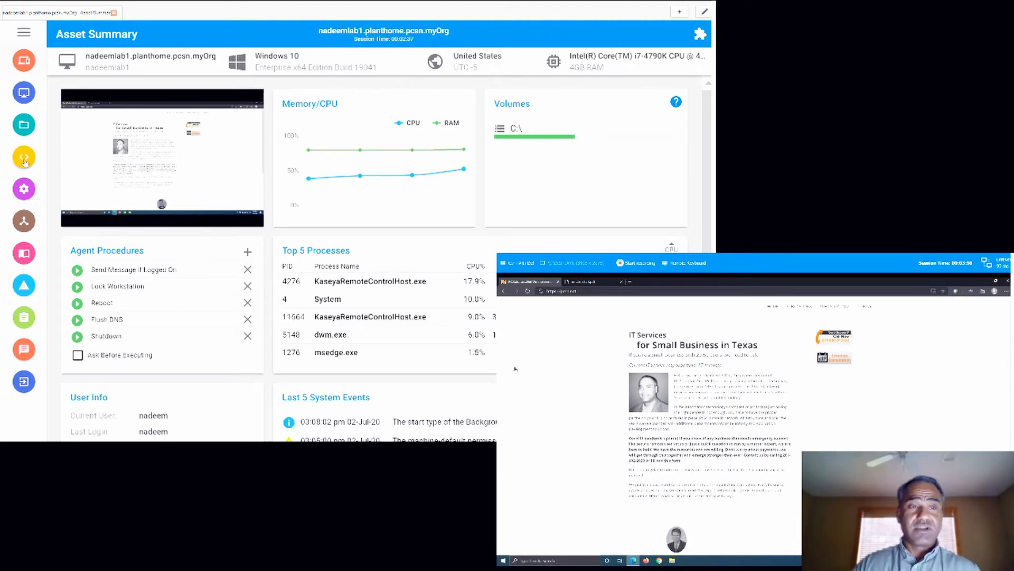
Step: Open the remote machine's Command Prompt in Live Connect and list the C:\ root in wide format with dir/w
left_click(24, 159)
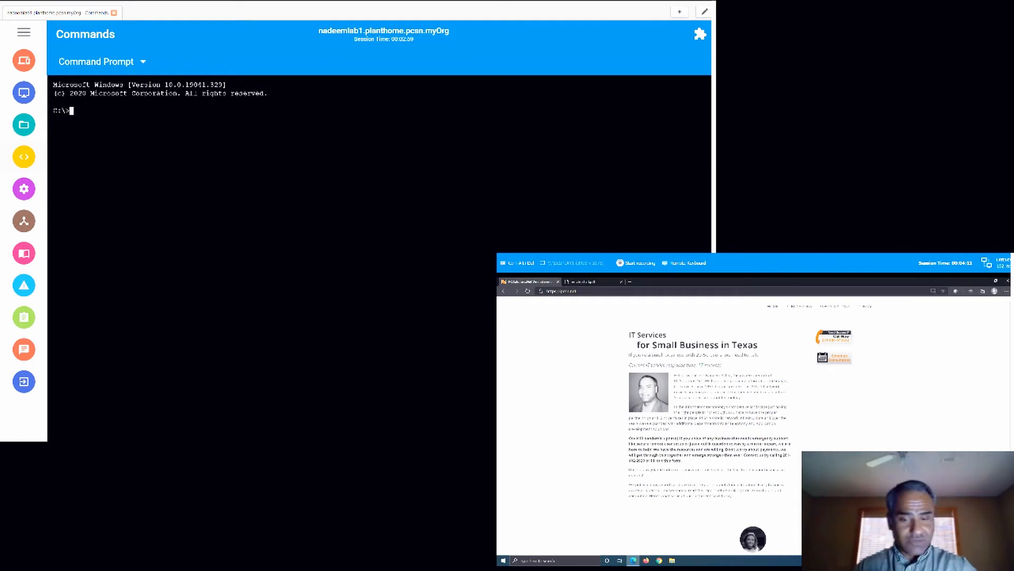
type("ir/")
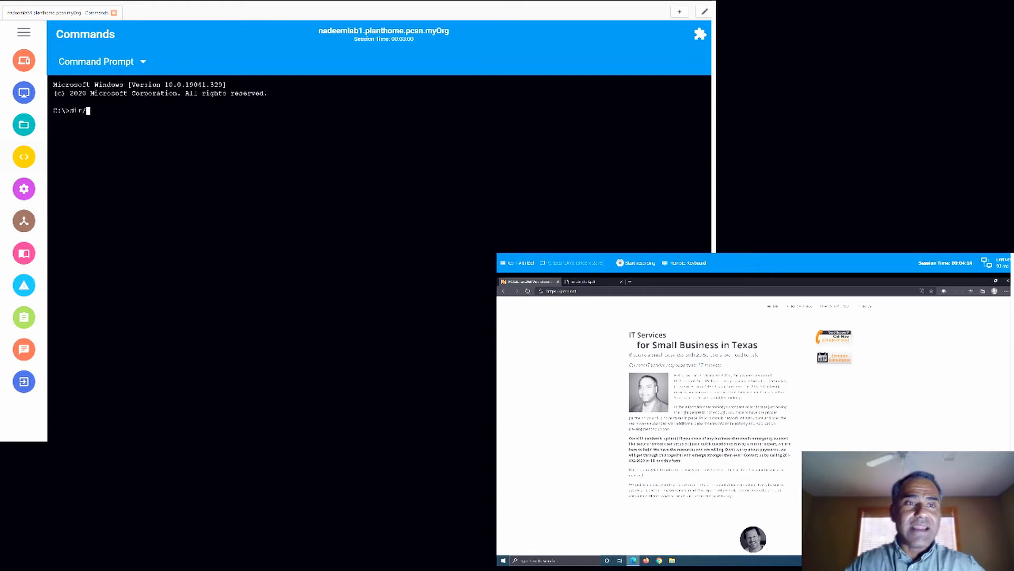
type("w")
key("Return")
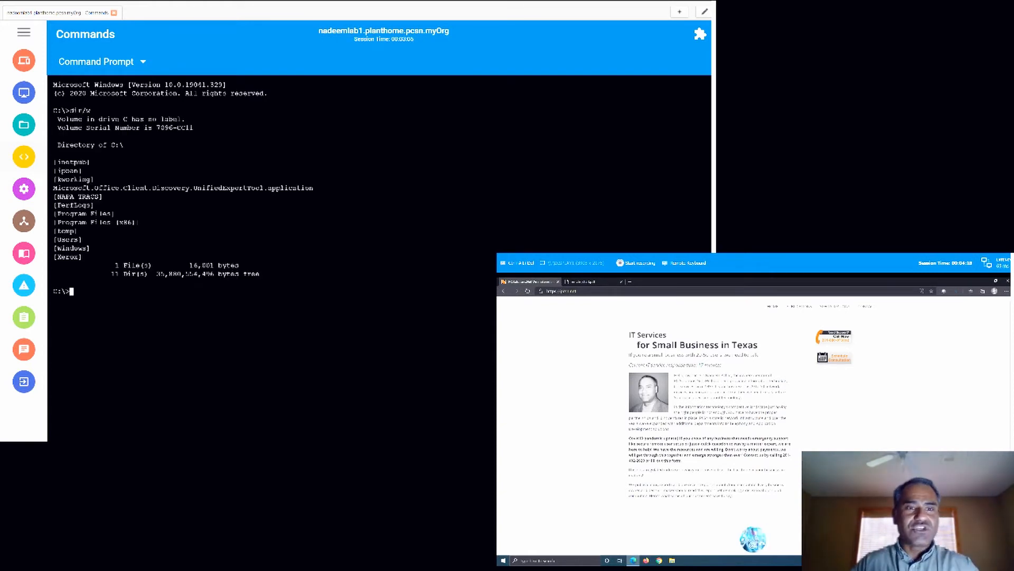
Step: Change to the C:\Users directory and list its contents with dir
type("cd users")
key("Return")
type("dir")
key("Return")
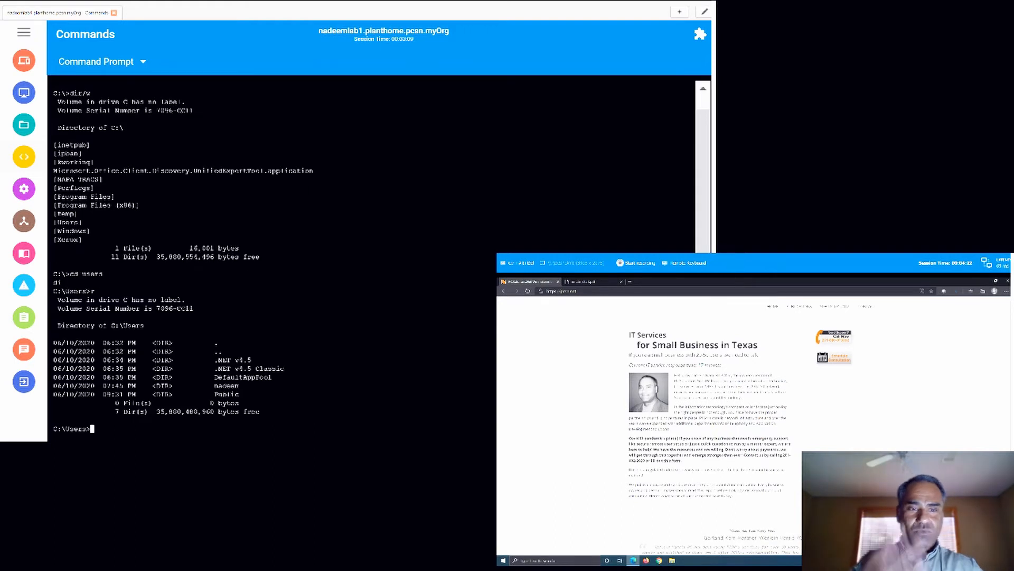
Step: Change into the logged-in user's profile folder and on to its Desktop directory
type("cd nad")
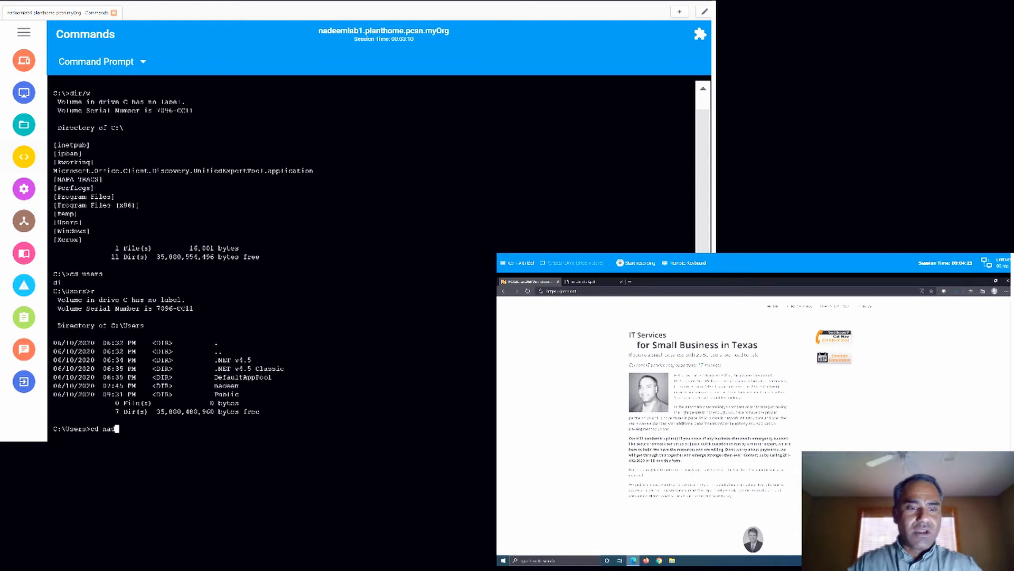
type("eem")
key("Return")
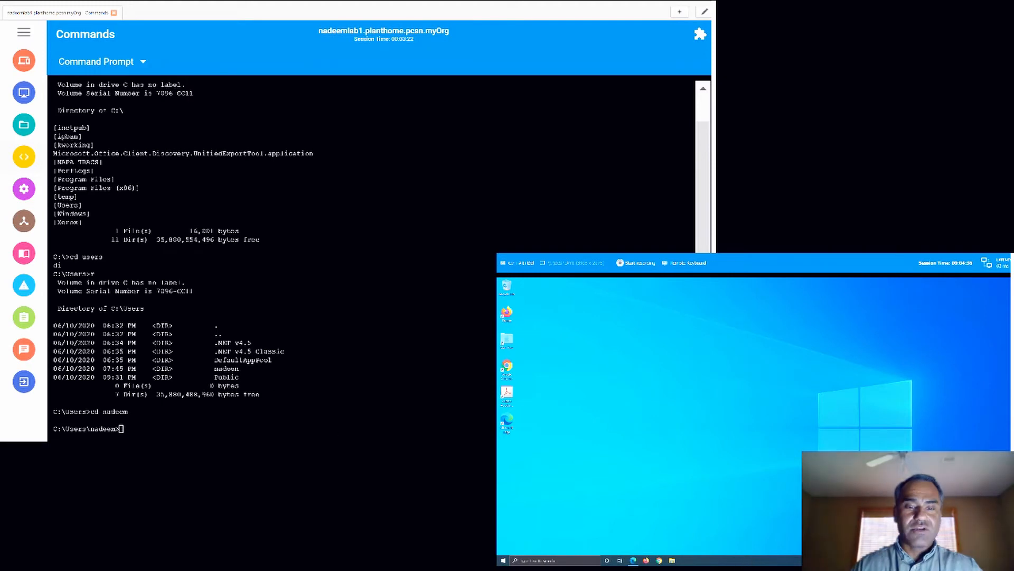
type("desktop")
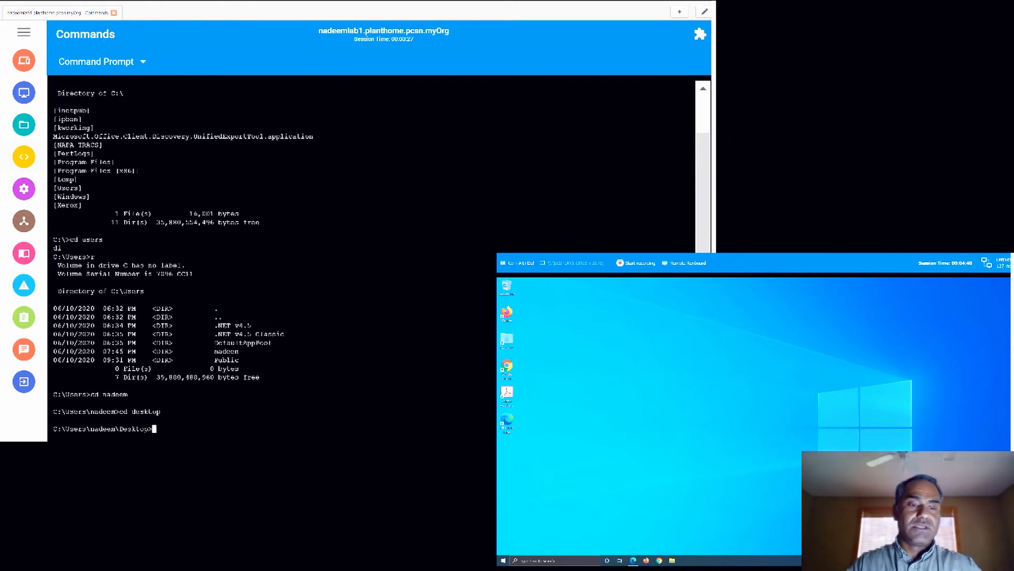
type("copy")
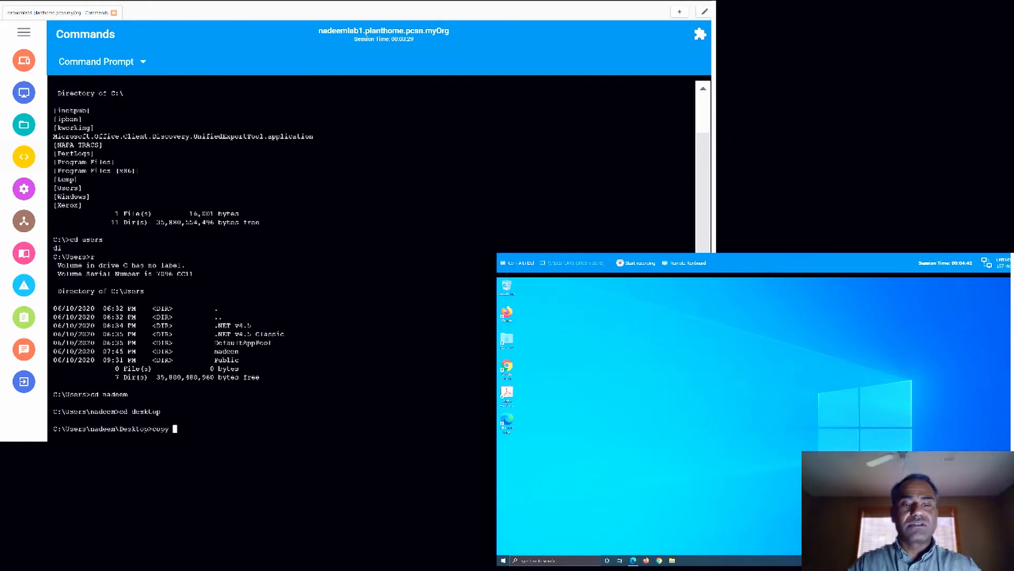
key("BackSpace")
key("BackSpace")
key("BackSpace")
key("BackSpace")
key("BackSpace")
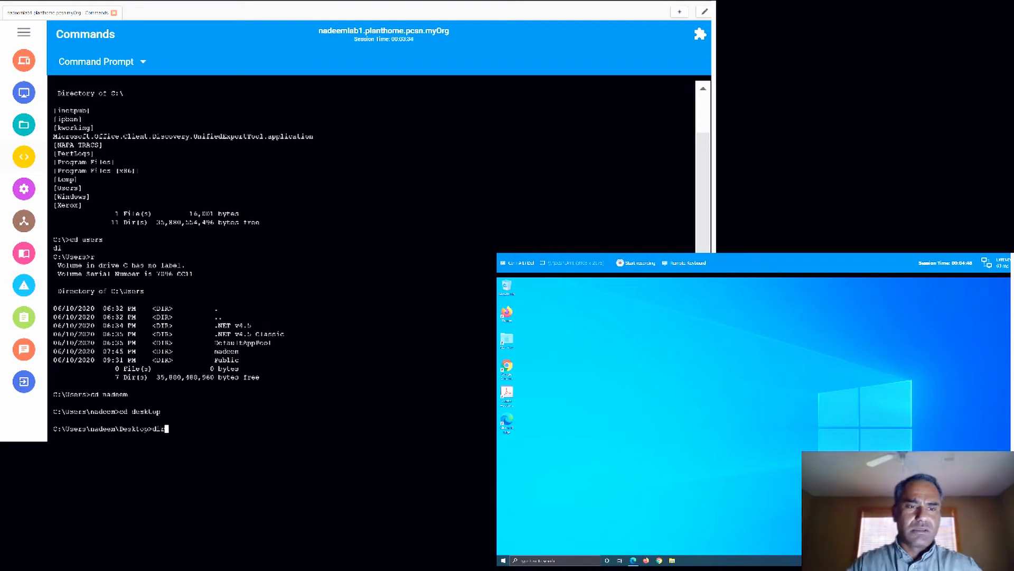
Step: List the Desktop directory's contents, and go up one level to list the user's profile folder
type("dir")
key("Return")
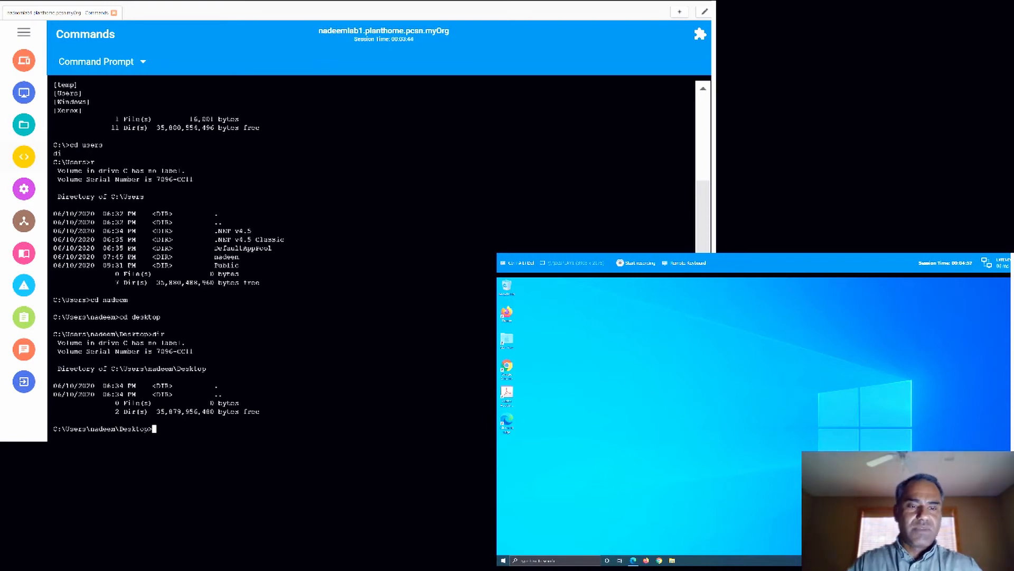
type("cd ..")
key("Return")
type("dir")
key("Return")
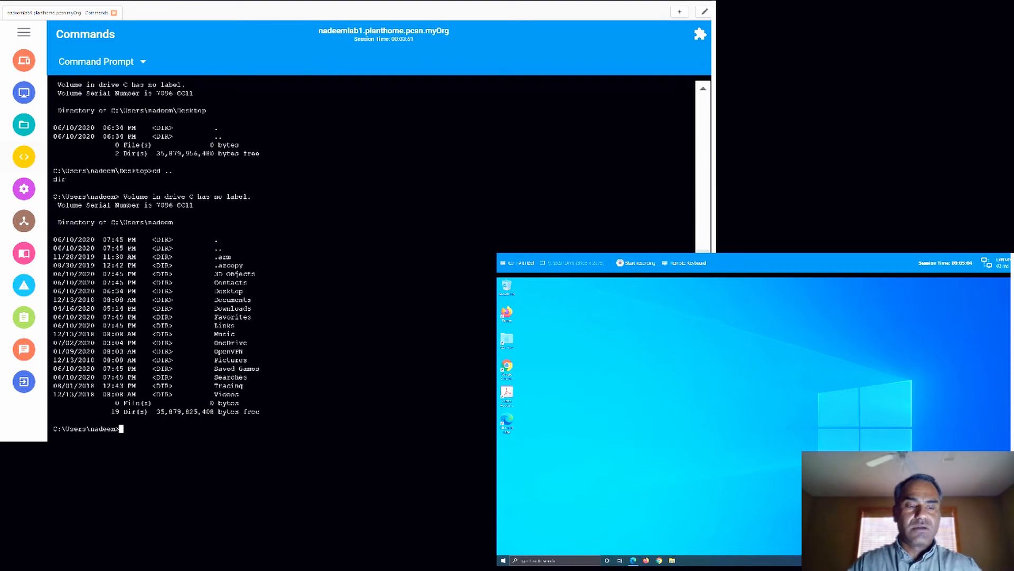
Step: Return to the root of the C: drive and list its contents with dir
type("cd\\")
key("Return")
type("dir")
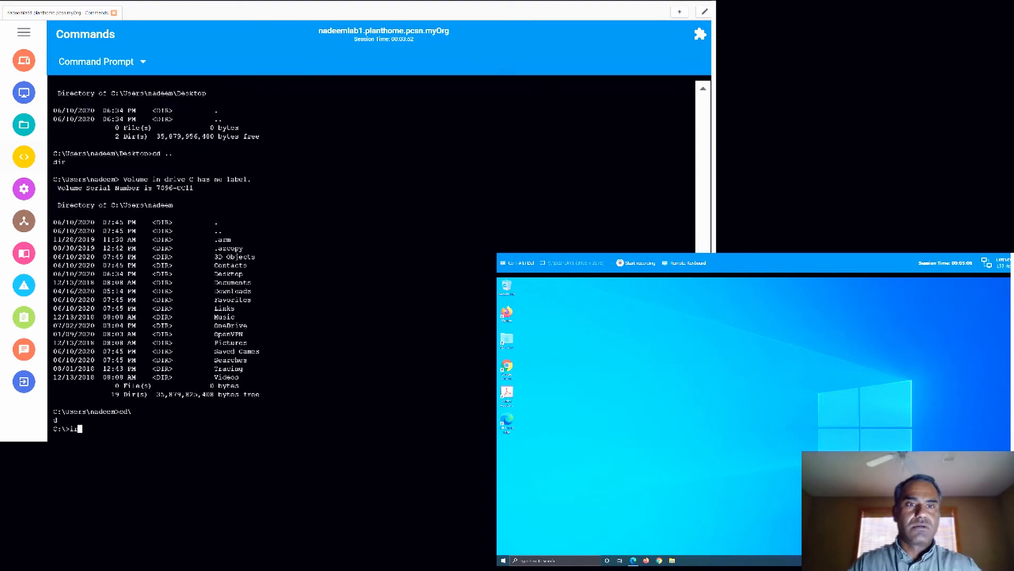
key("Return")
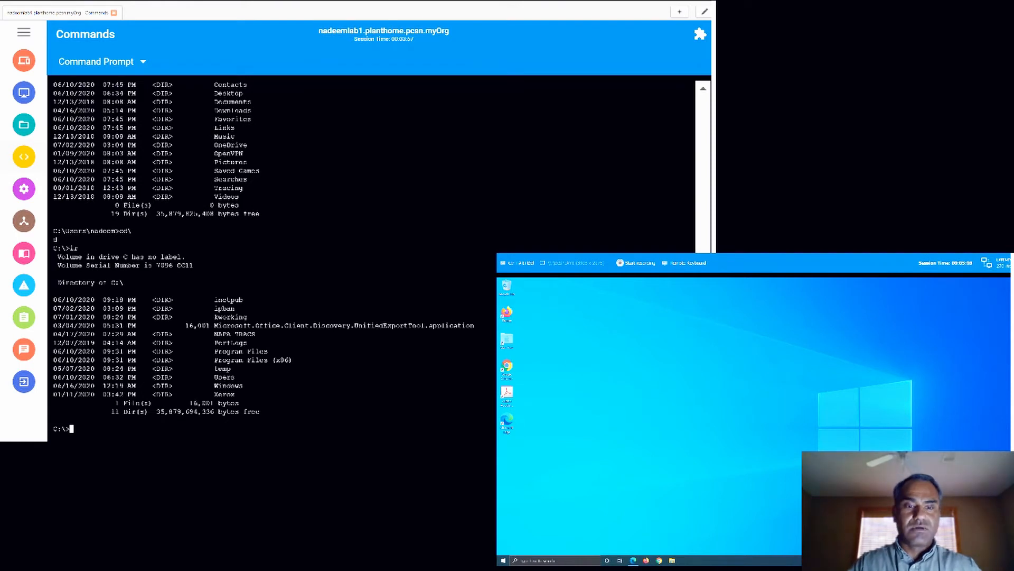
Step: Change to the C:\temp directory and list its contents with dir
type("cd temp")
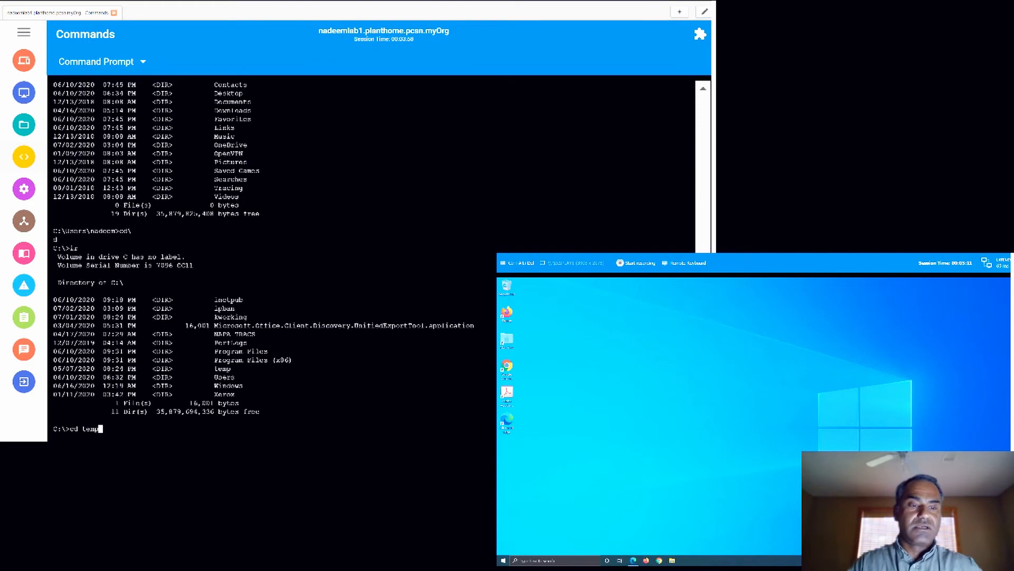
key("Return")
type("dir")
key("Return")
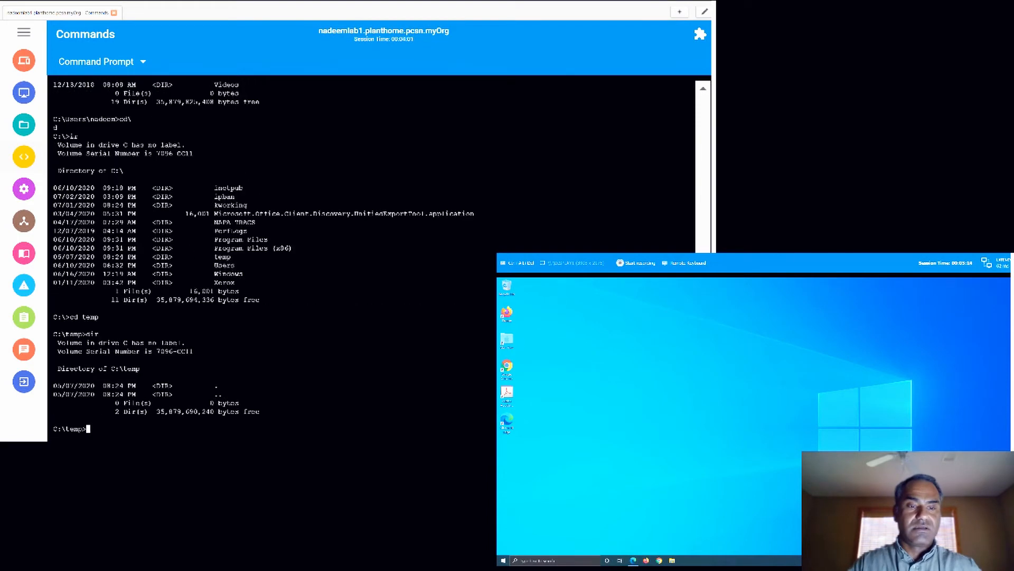
Step: Try to change from C:\temp into a windows directory and list its contents with dir
type("cd windows")
key("Return")
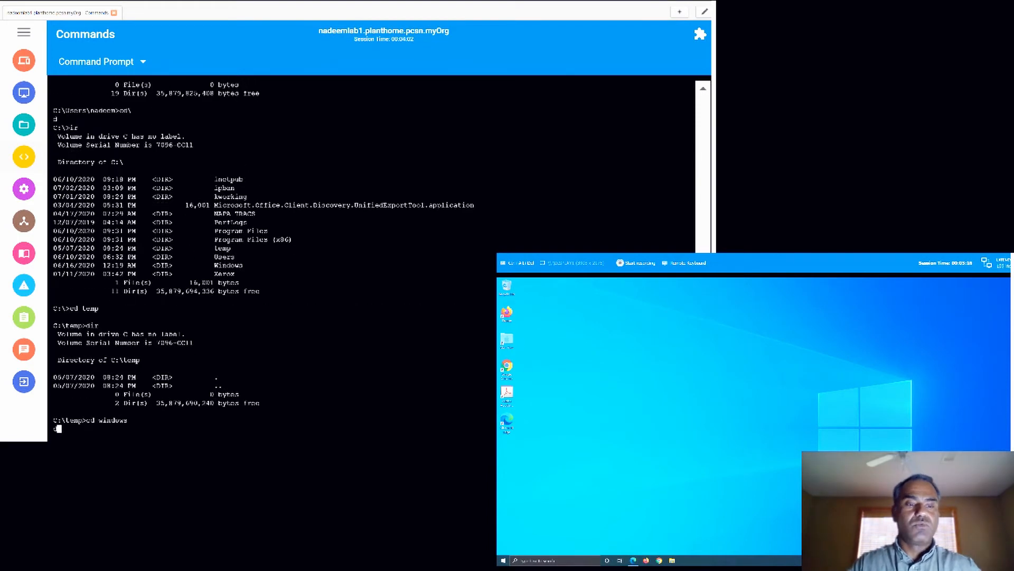
type("dir")
key("Return")
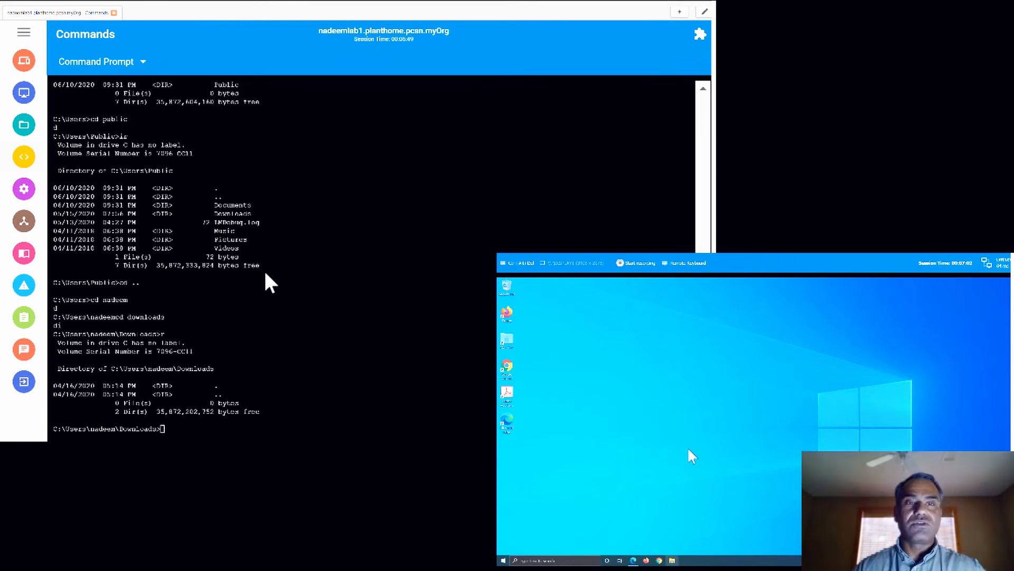
Step: With File Explorer open on the remote desktop, copy win.ini from C:\Windows to C:\ by command line, and close the Explorer window
key("super+e")
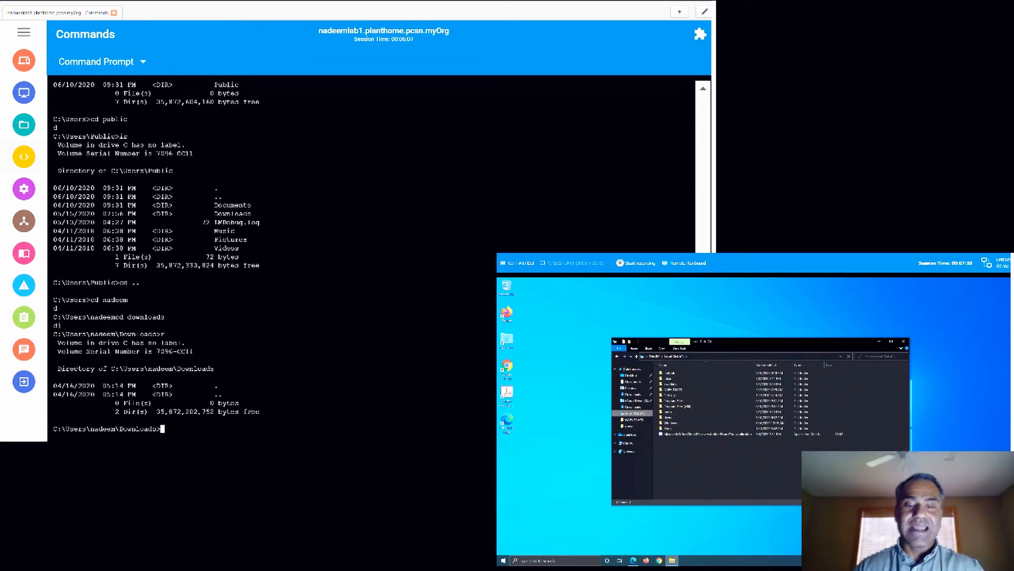
type("d\\windows")
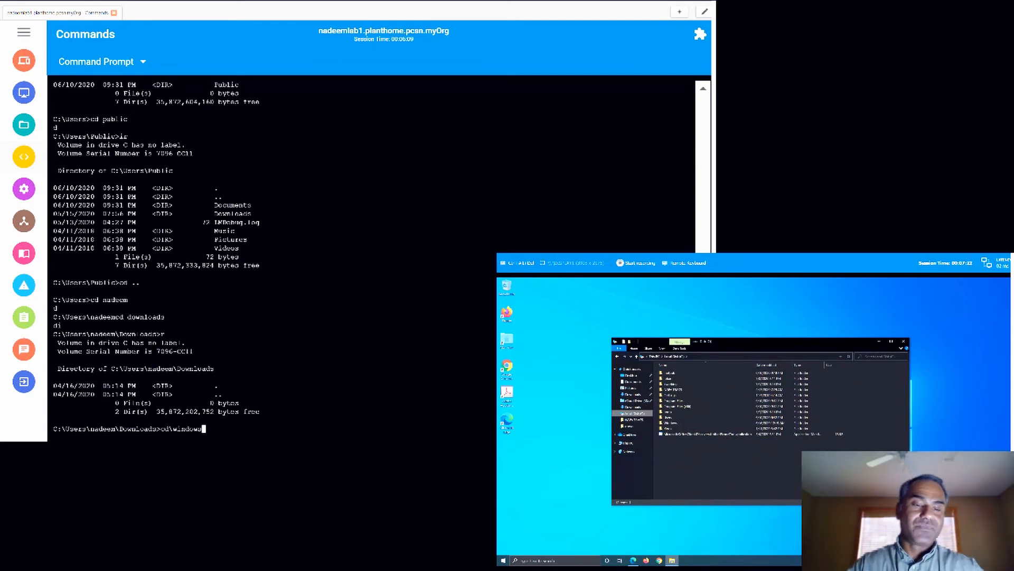
key("Return")
type("copy win.ini c:\\")
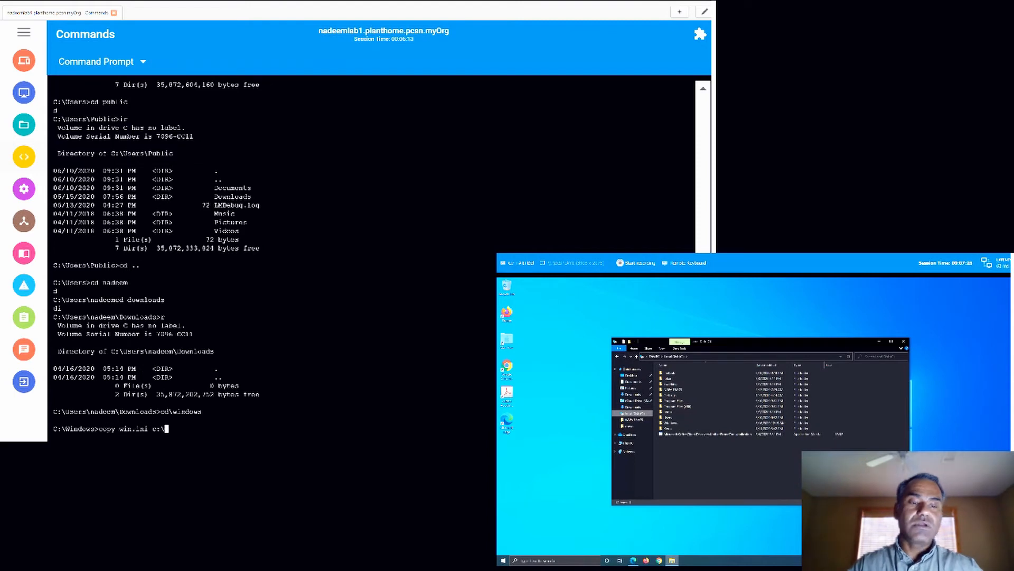
key("Return")
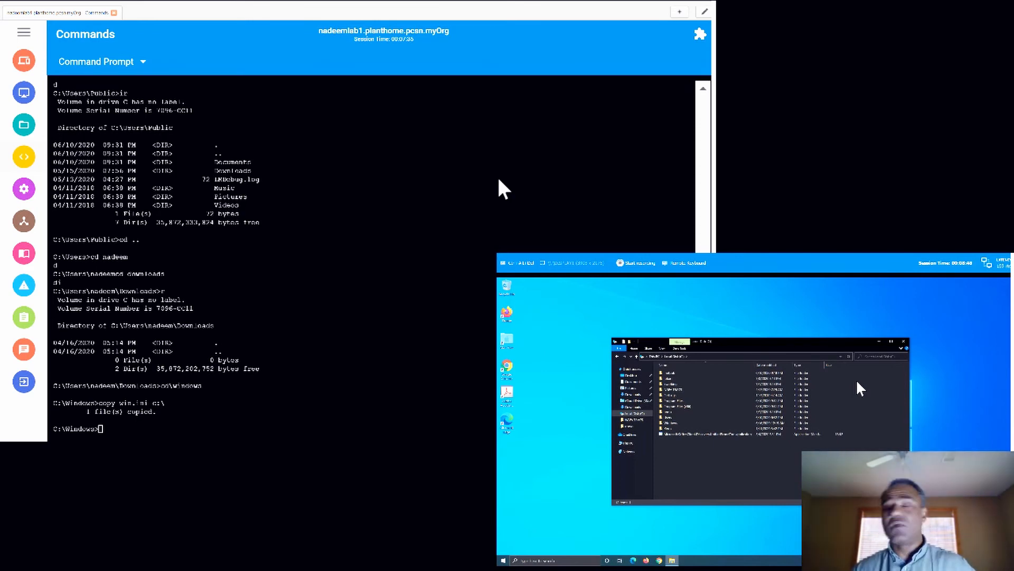
left_click(902, 342)
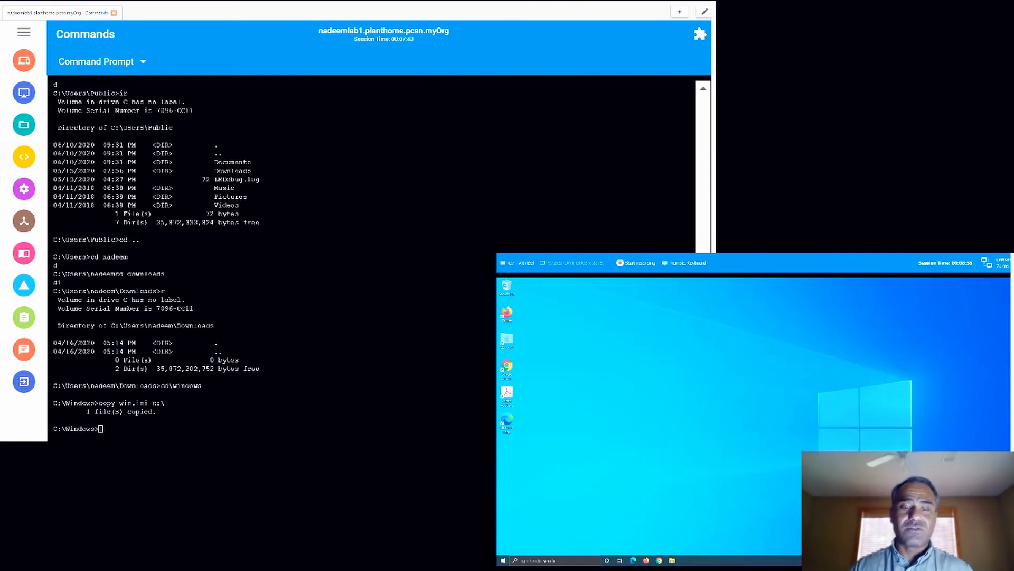